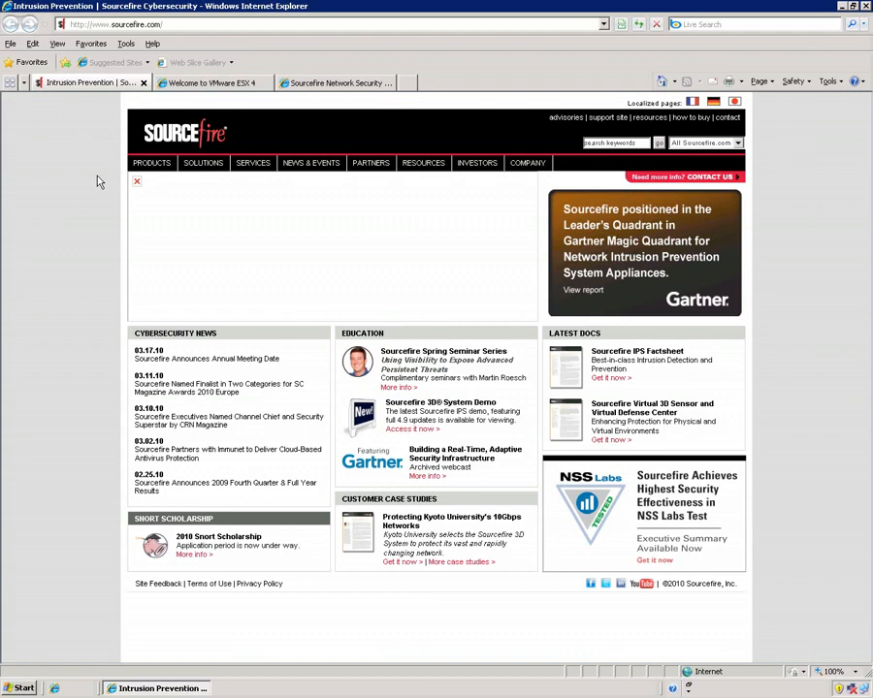
Try to save the vSphere Client installer VMware-viclient.exe from the VMware ESX 4 welcome page, then cancel the save
click(160, 83)
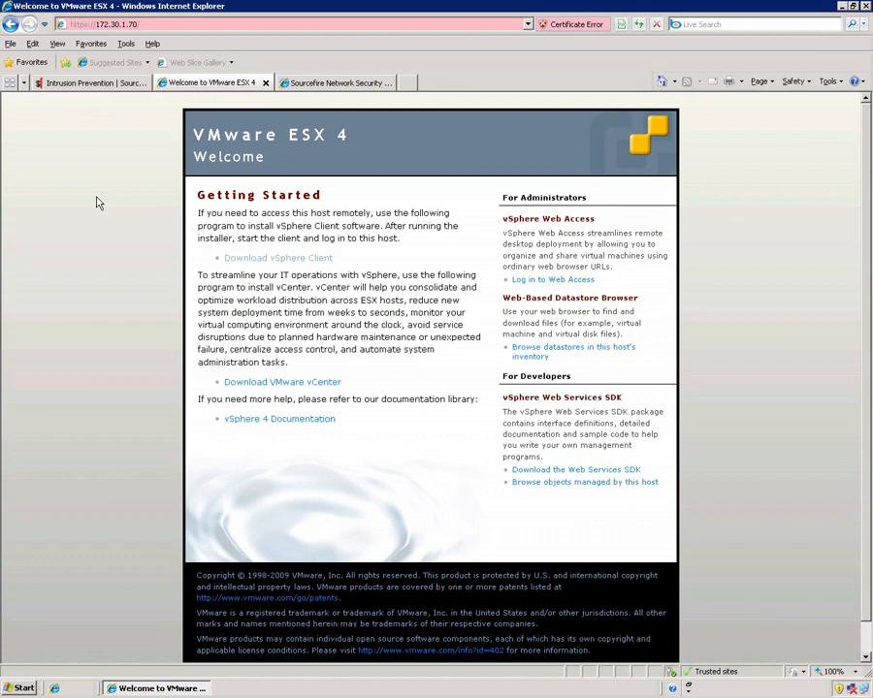
right_click(288, 261)
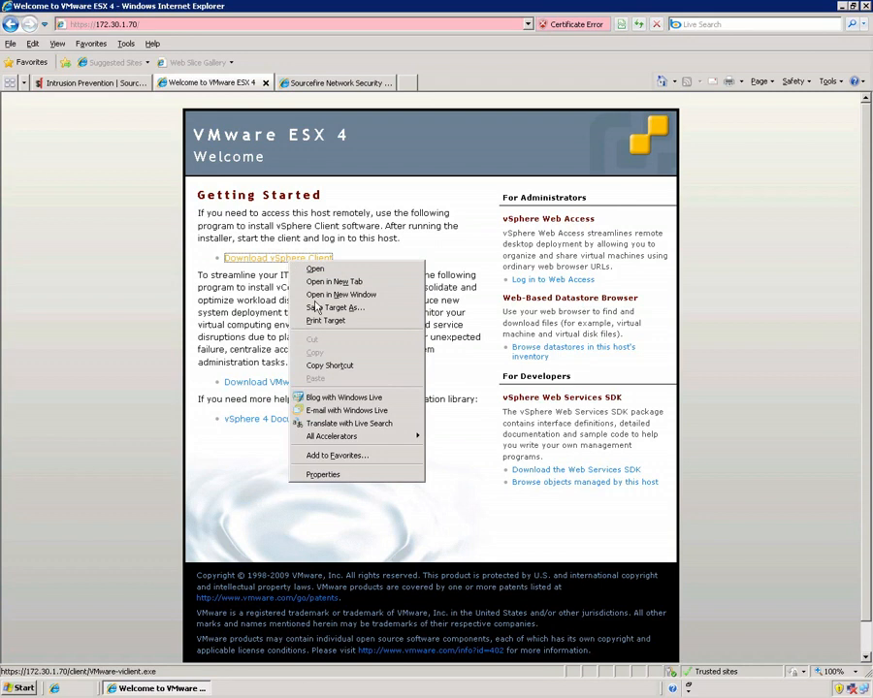
click(312, 304)
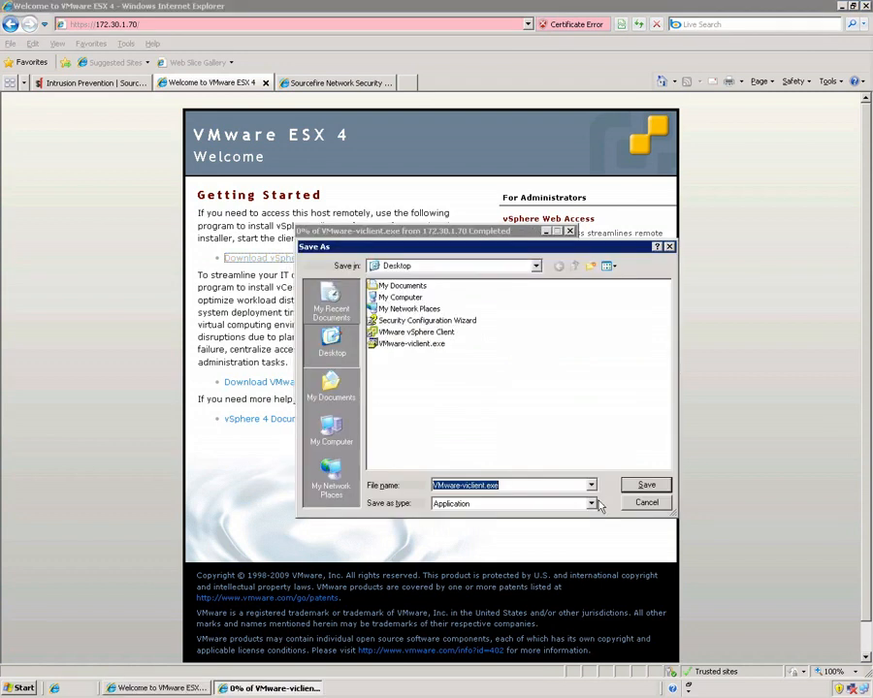
click(644, 504)
click(306, 327)
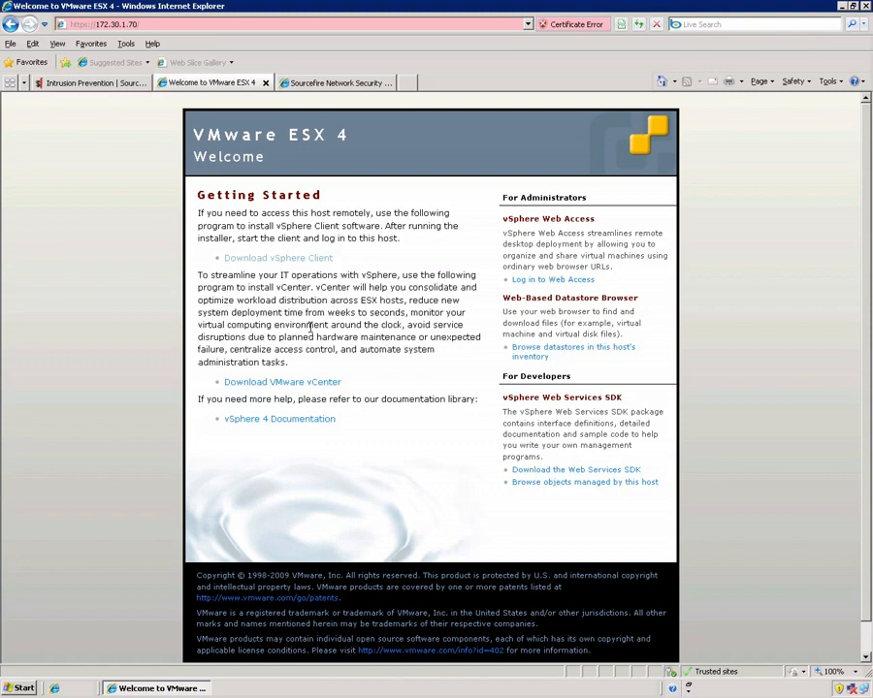
Examine the software install section of the Sourcefire product downloads for the Virtual 3D Sensor and Virtual Defense Center packages
click(335, 83)
scroll(204, 205, up, 10)
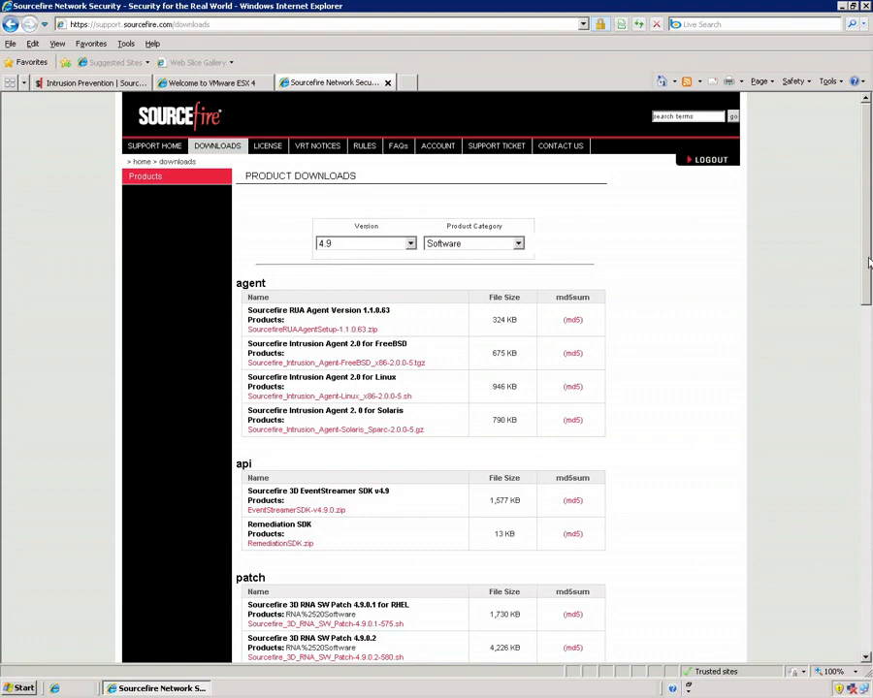
drag(869, 265, 857, 464)
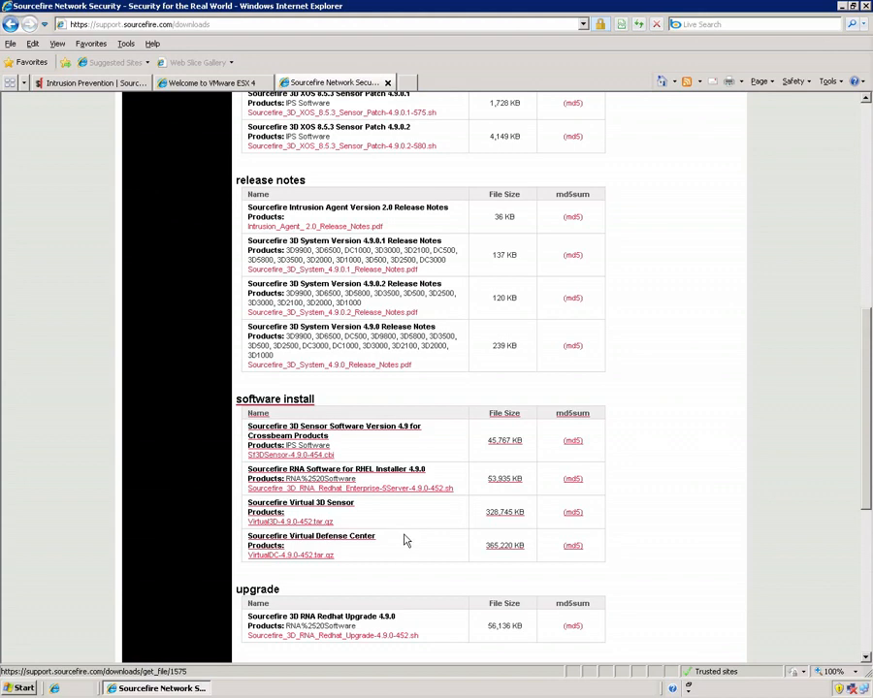
Show the desktop and examine the Virtual3D-4.9.0-452 disk and OVF files and the VMware-viclient.exe installer
click(841, 6)
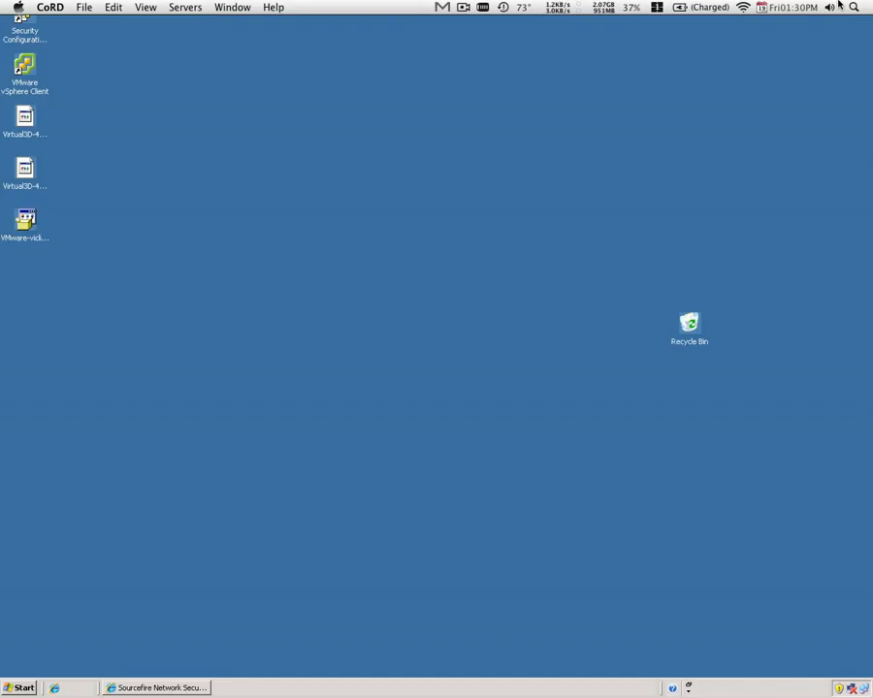
click(36, 177)
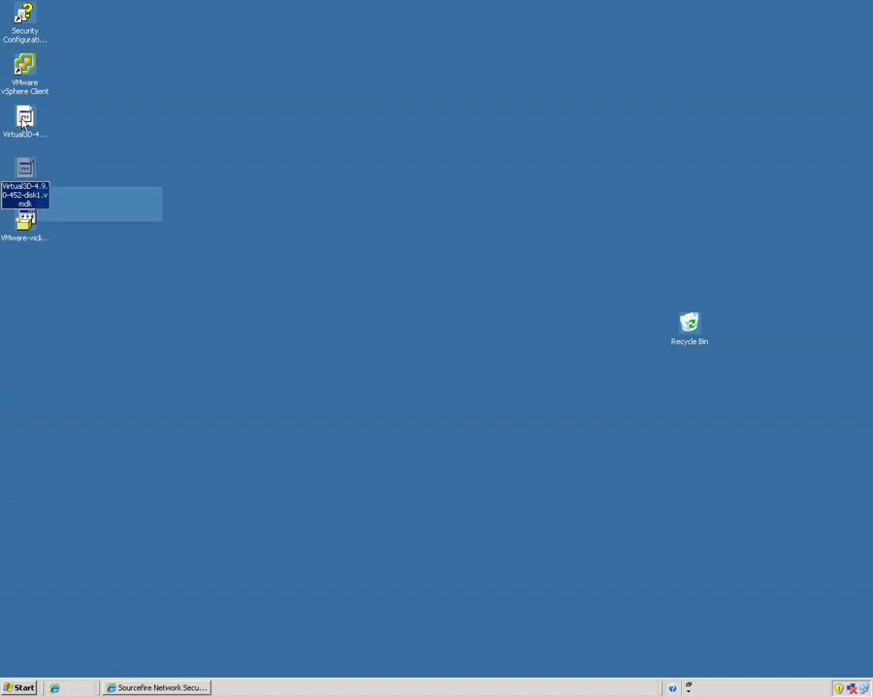
click(24, 120)
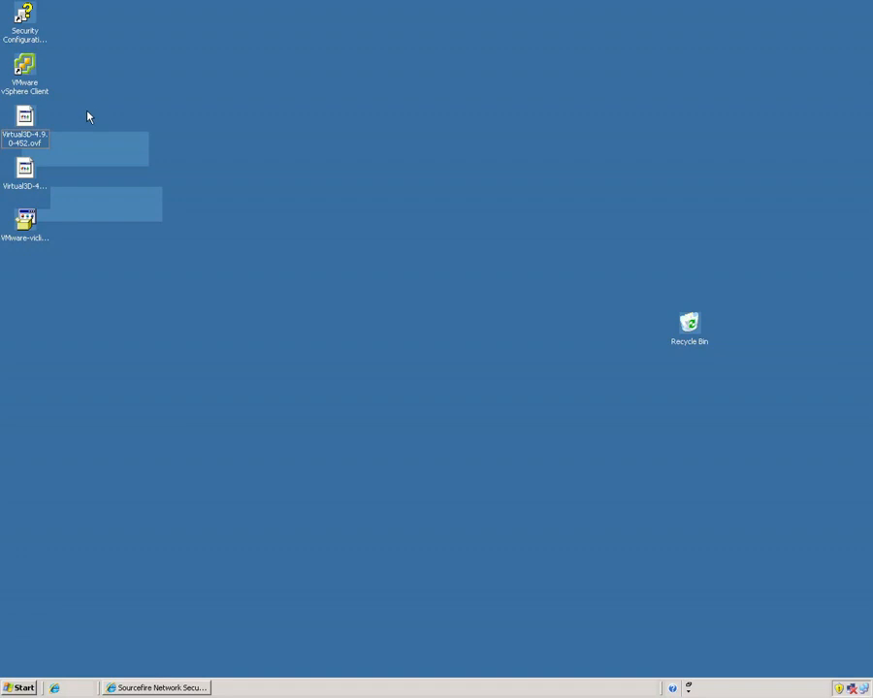
click(29, 221)
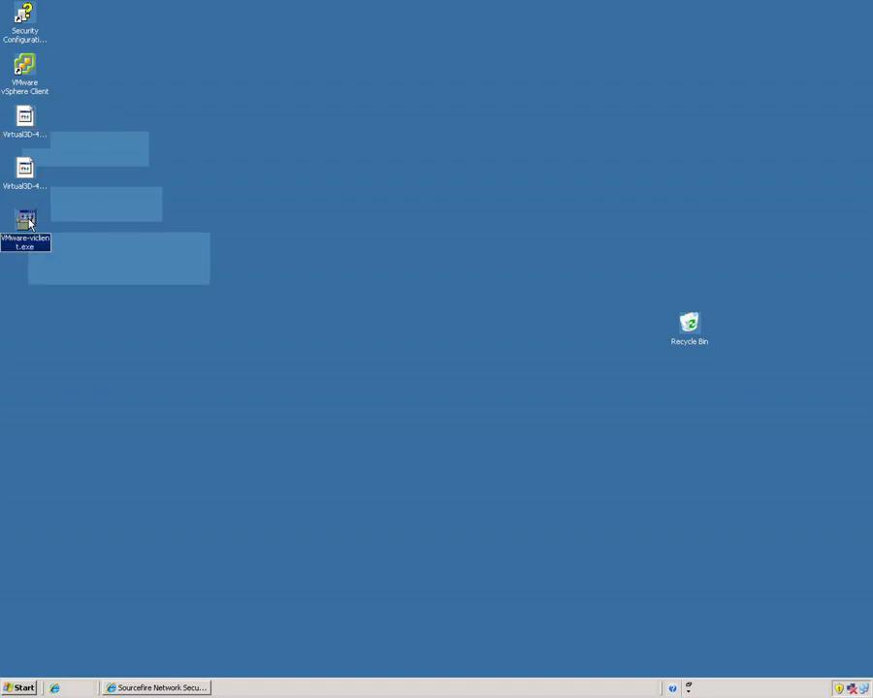
double_click(29, 221)
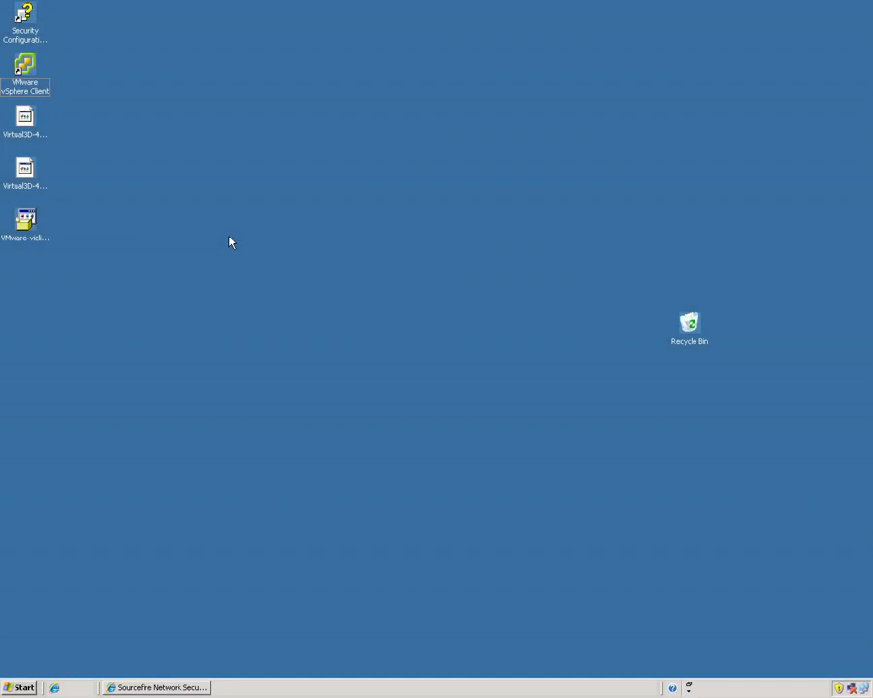
Launch VMware vSphere Client and log in to host 172.30.1.70 as root with the account password
double_click(28, 64)
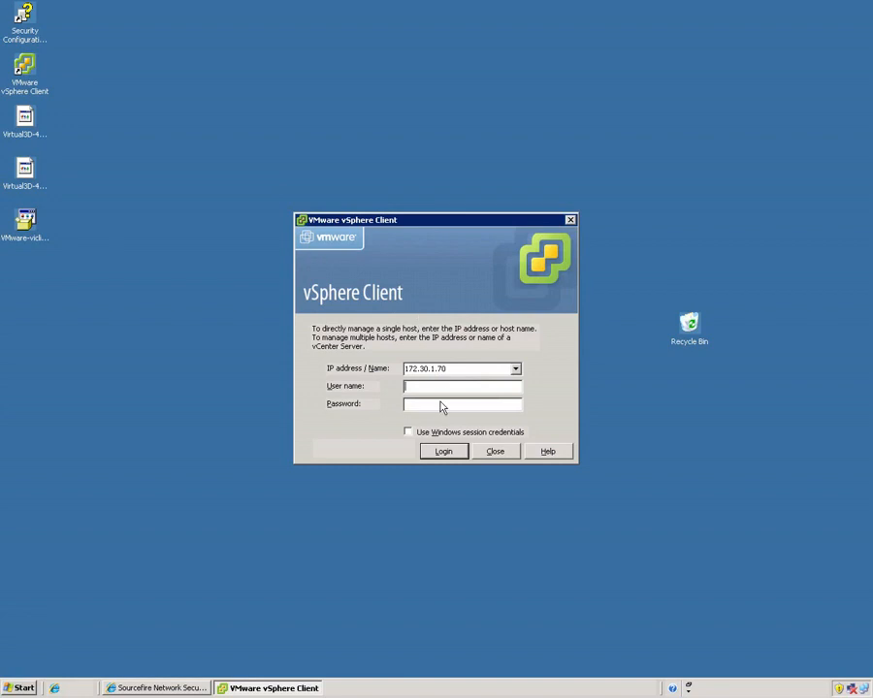
text(root)
key(Tab)
text(**************)
click(445, 451)
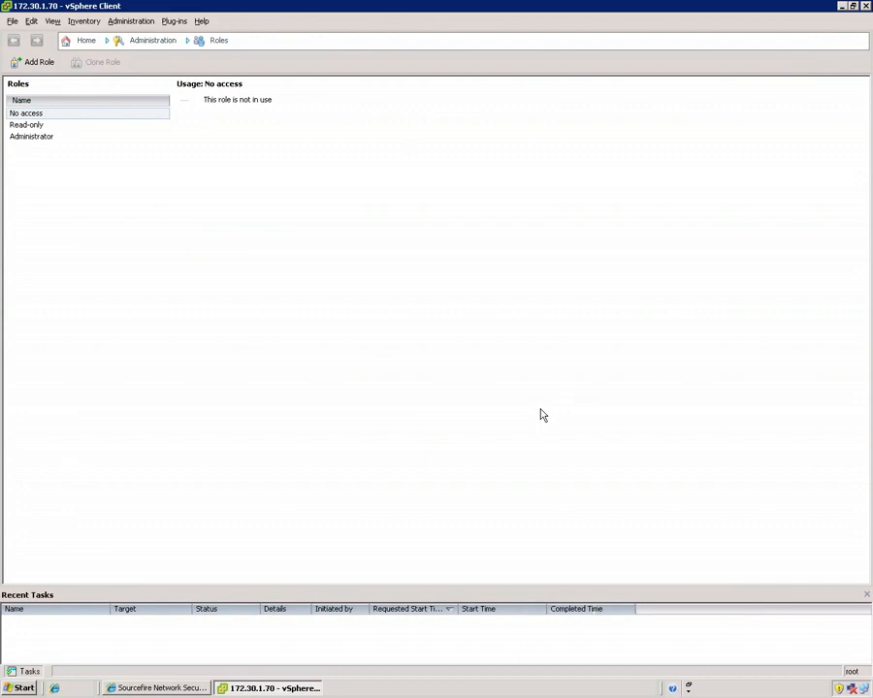
Open the host inventory and start an OVF template deployment using Virtual3D-4.9.0-452.ovf from the desktop as the source file
click(80, 43)
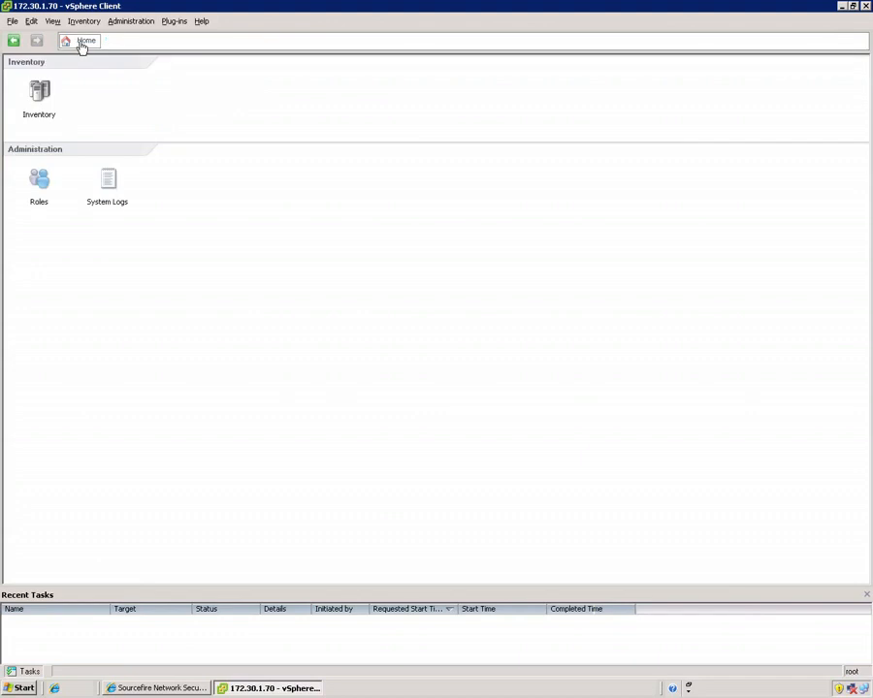
click(43, 94)
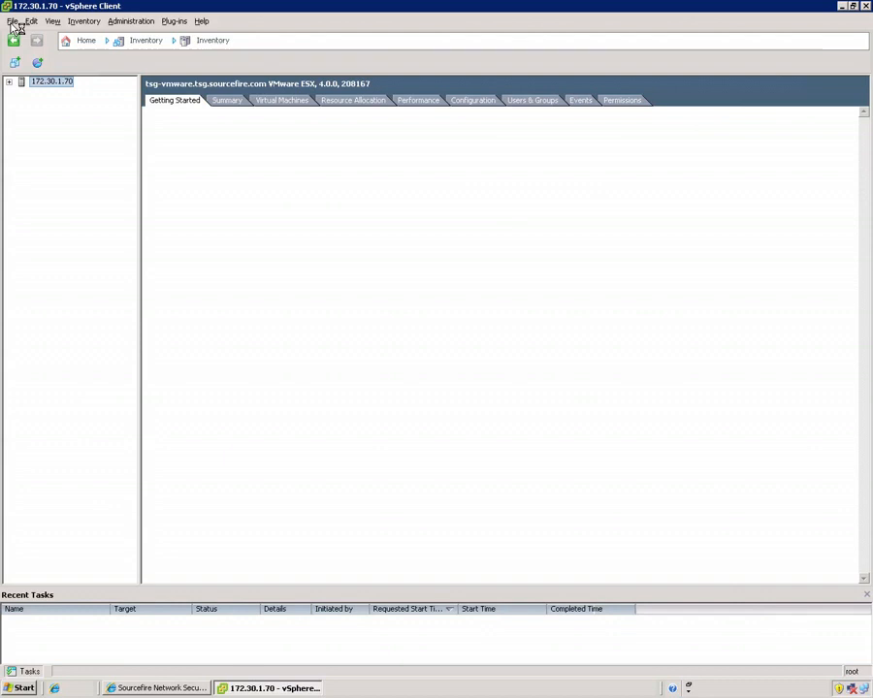
click(13, 21)
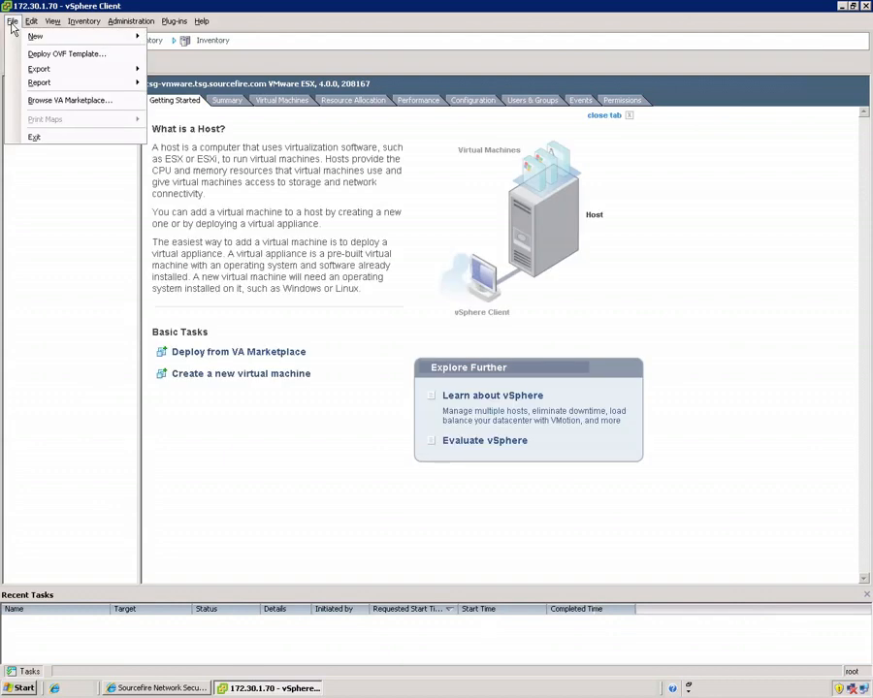
click(46, 56)
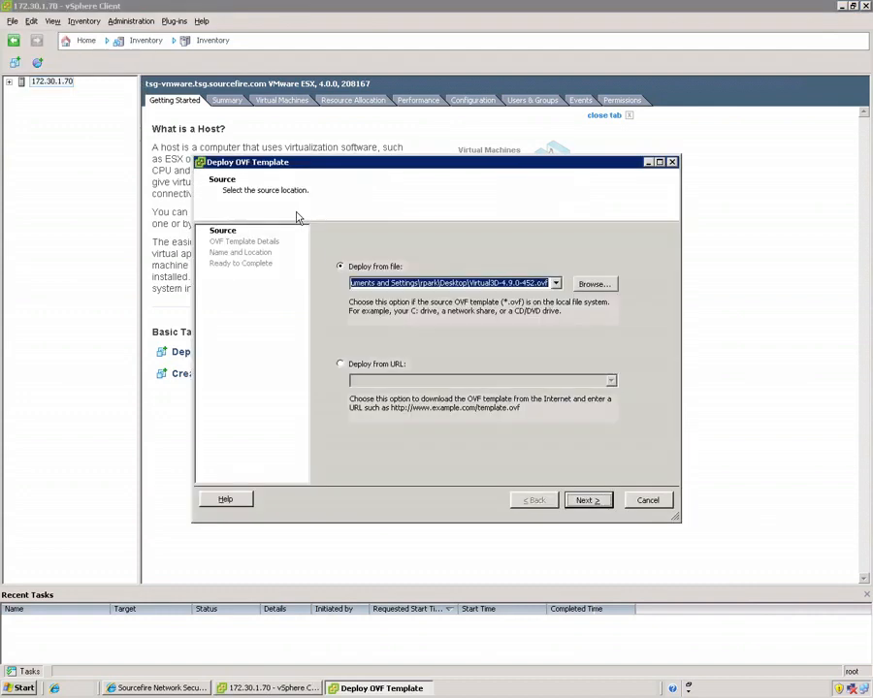
click(588, 283)
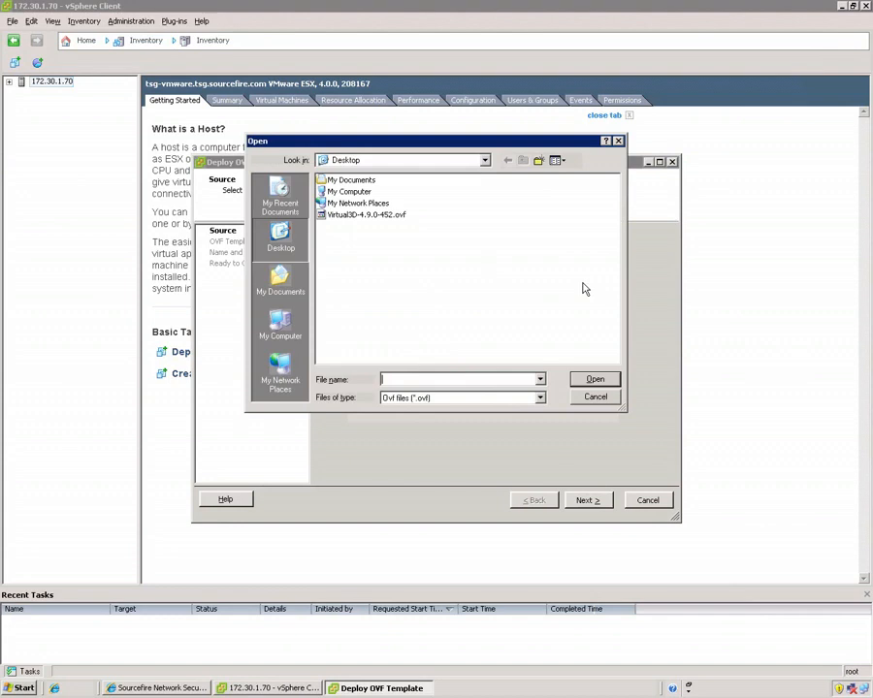
double_click(365, 216)
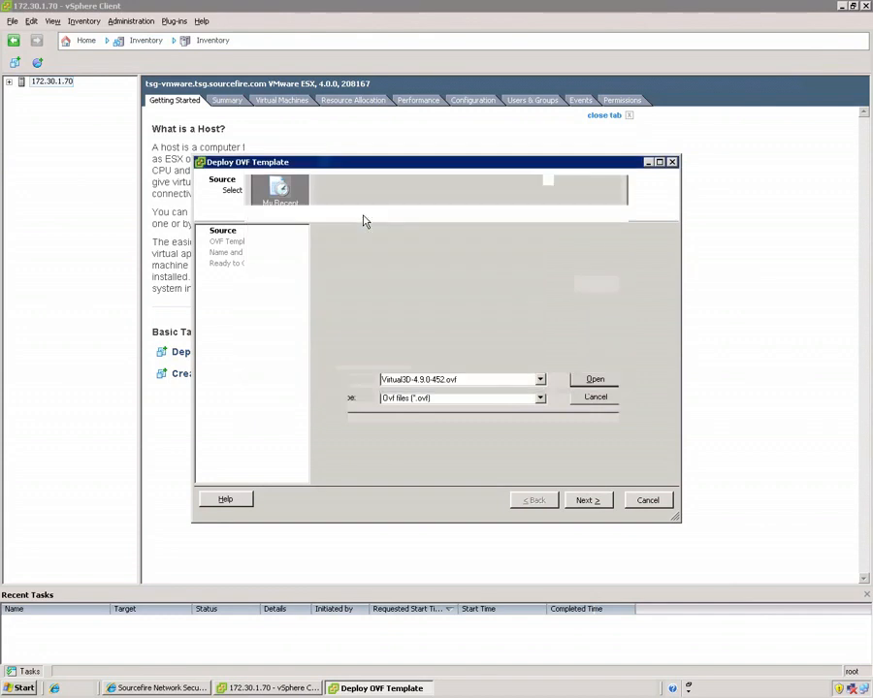
Advance through the OVF deployment, keeping the name Virtual3D and the Bridged network mapped to VM Network
click(585, 499)
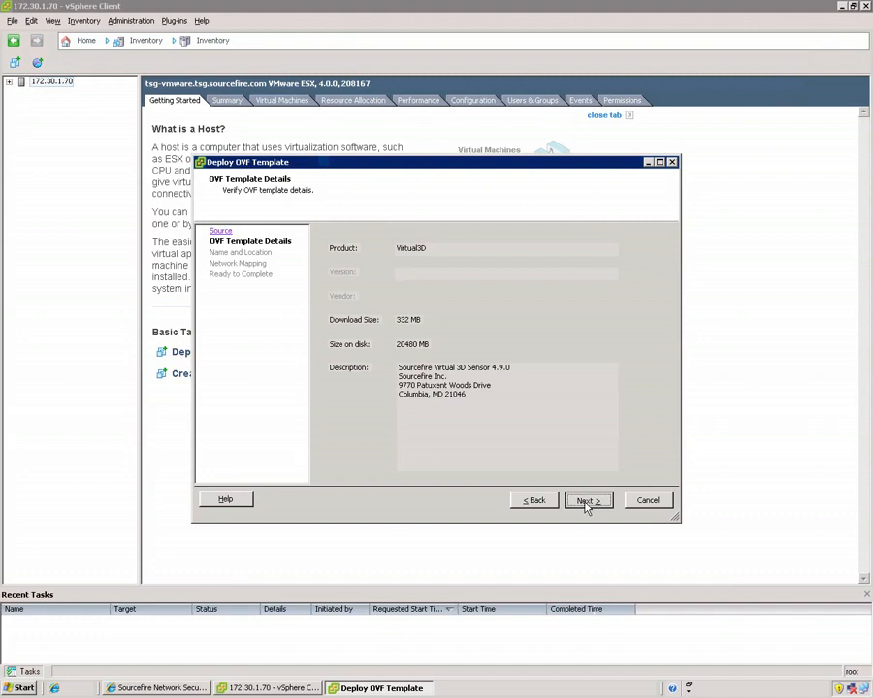
click(585, 500)
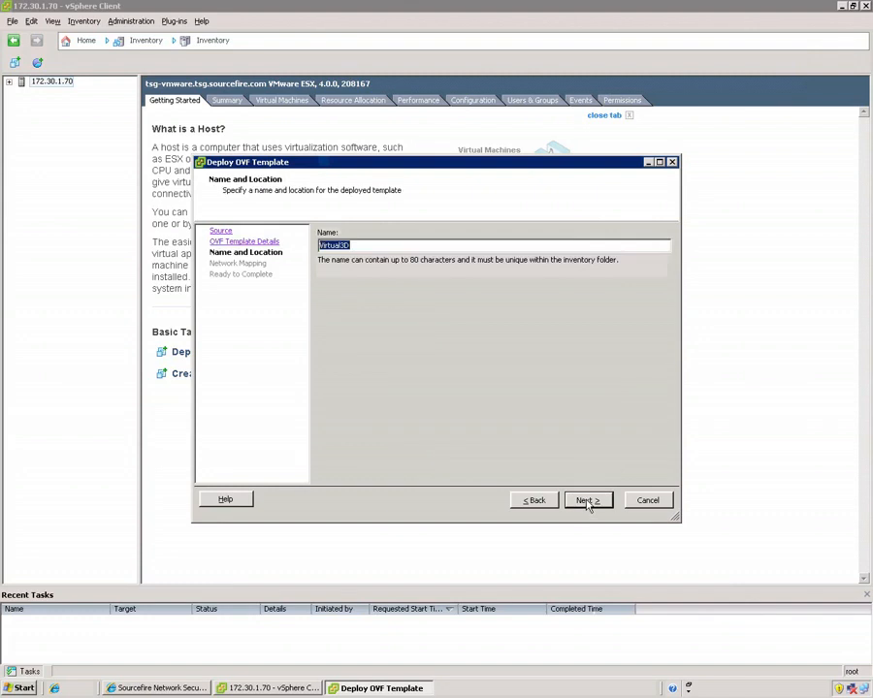
click(587, 500)
click(588, 501)
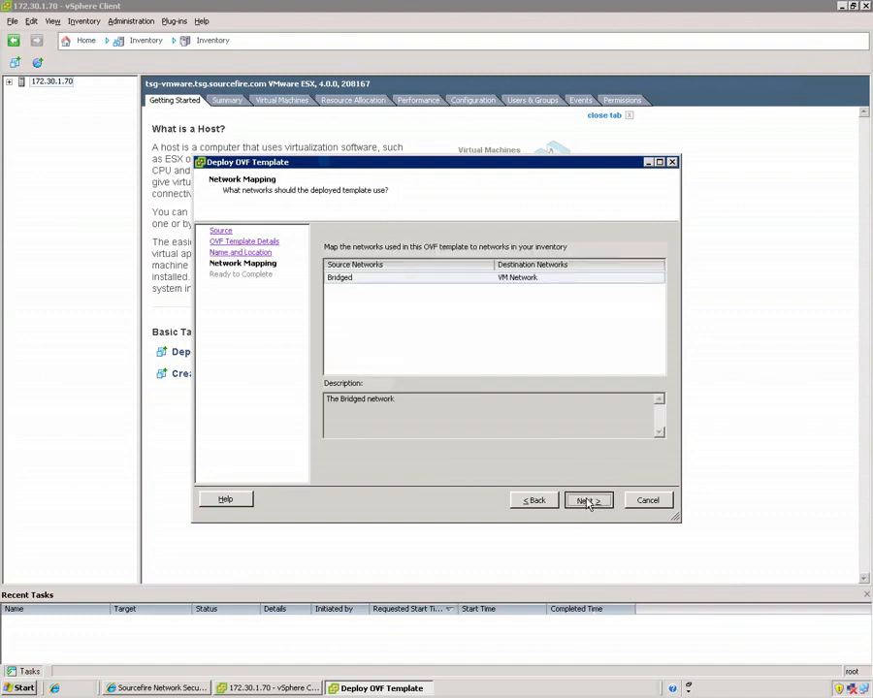
click(588, 500)
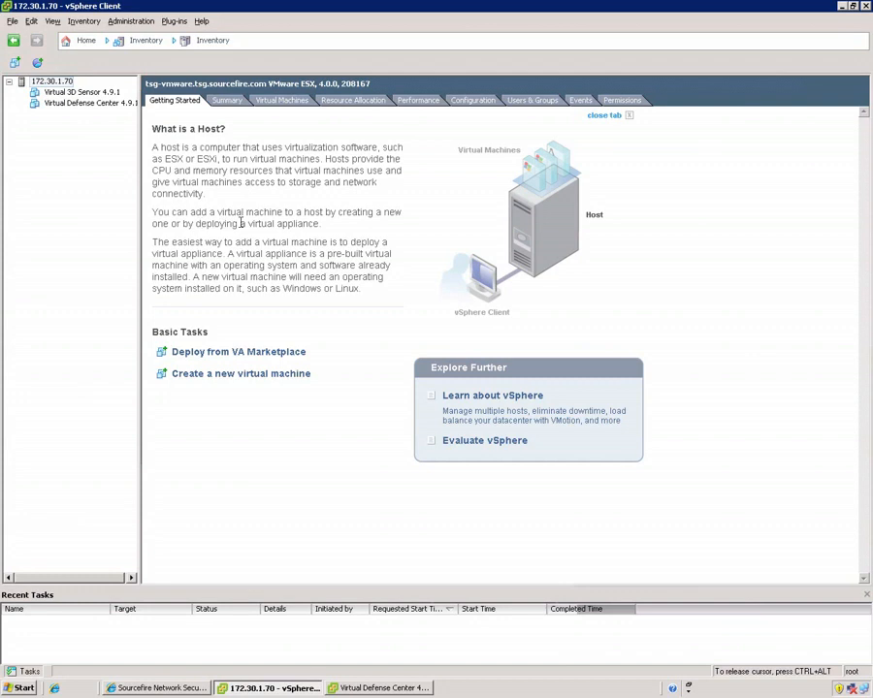
Power on the Virtual 3D Sensor 4.9.1 virtual machine
click(90, 90)
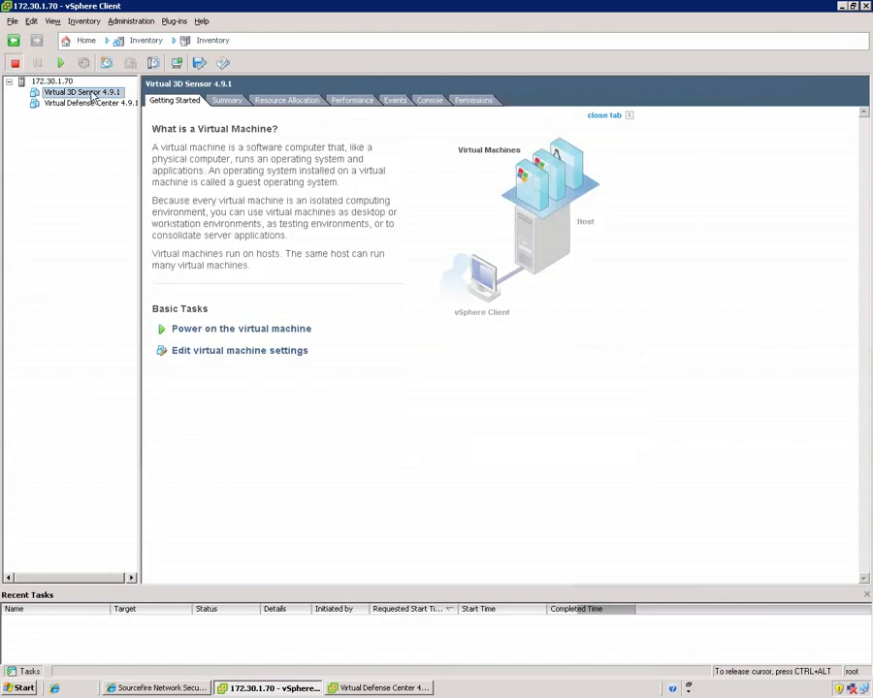
right_click(93, 96)
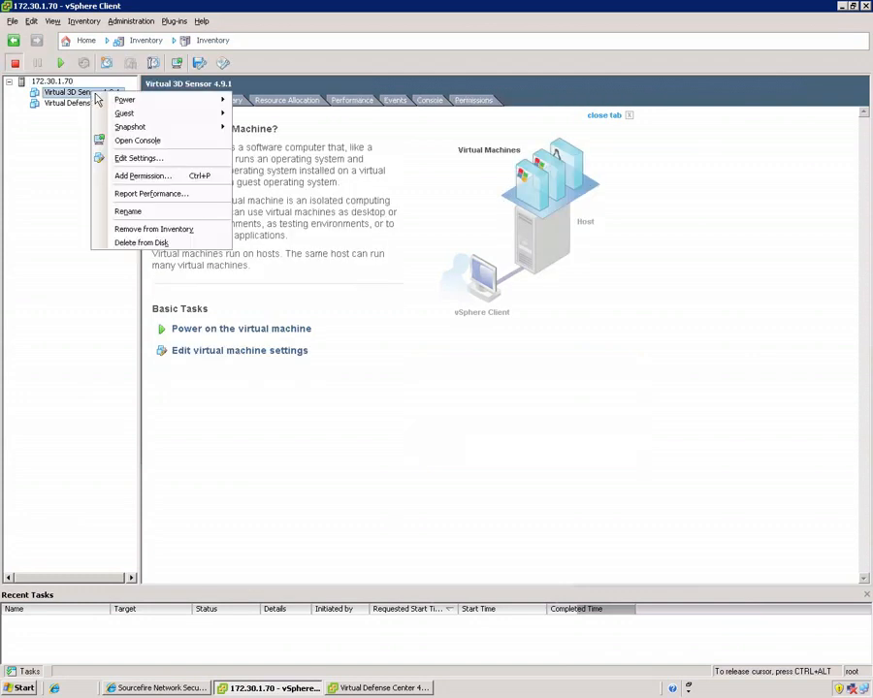
mouse_move(180, 100)
click(277, 105)
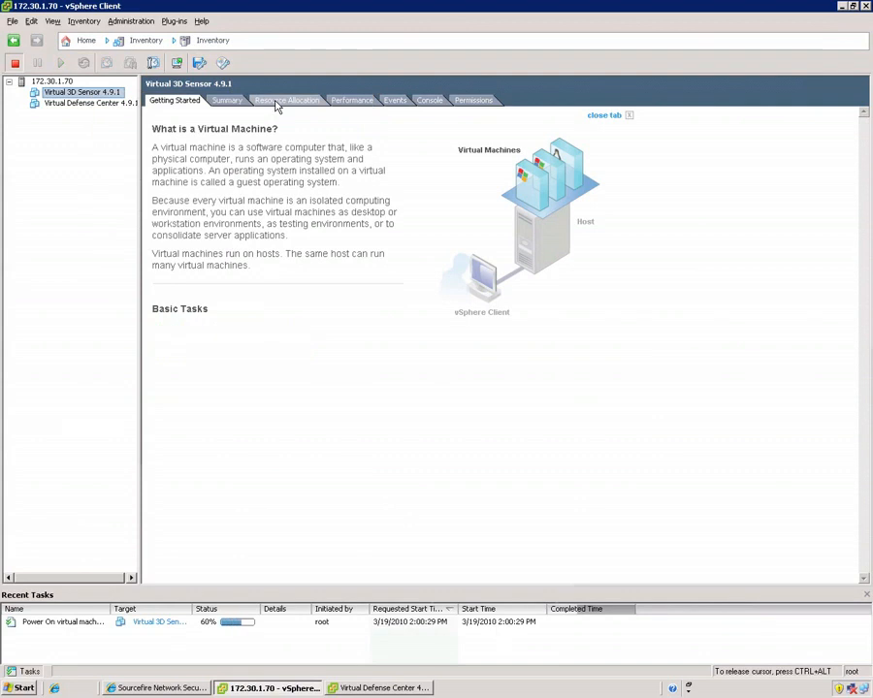
Open the console of the Virtual 3D Sensor 4.9.1 virtual machine
right_click(75, 94)
mouse_move(132, 107)
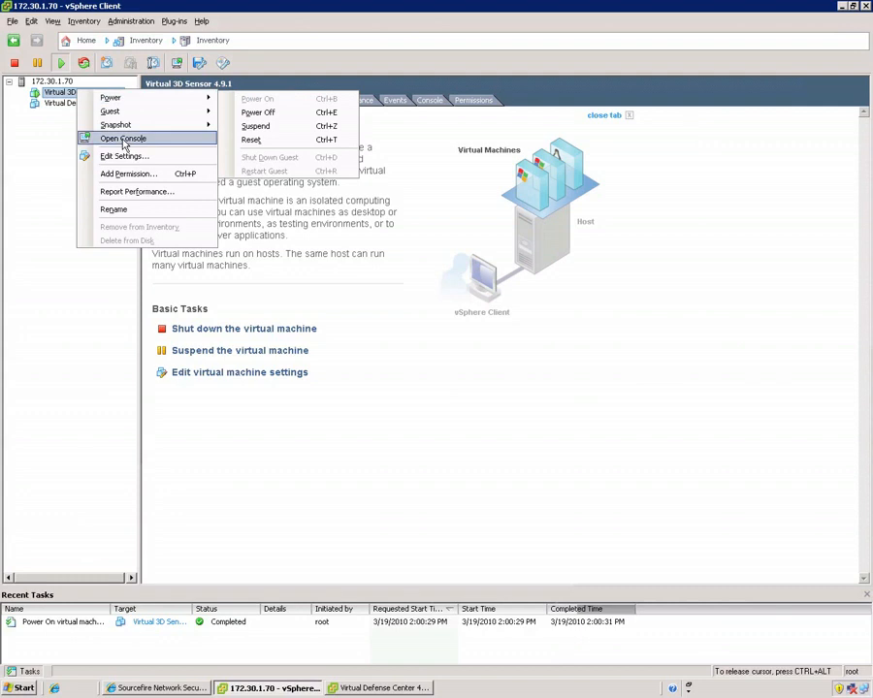
click(125, 139)
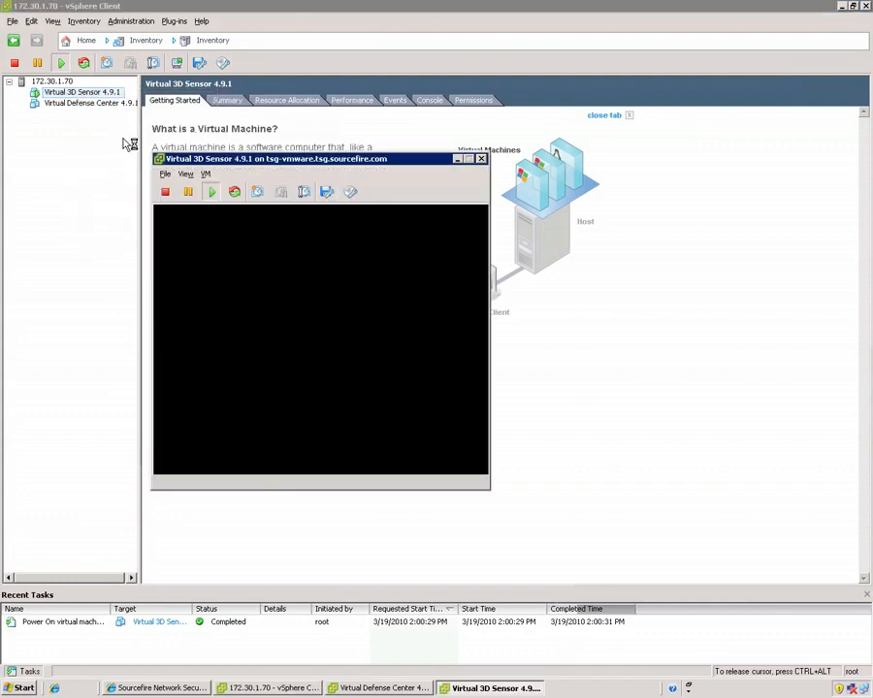
Select the Virtual Defense Center 4.9.1 virtual machine in the inventory and power it on
click(77, 104)
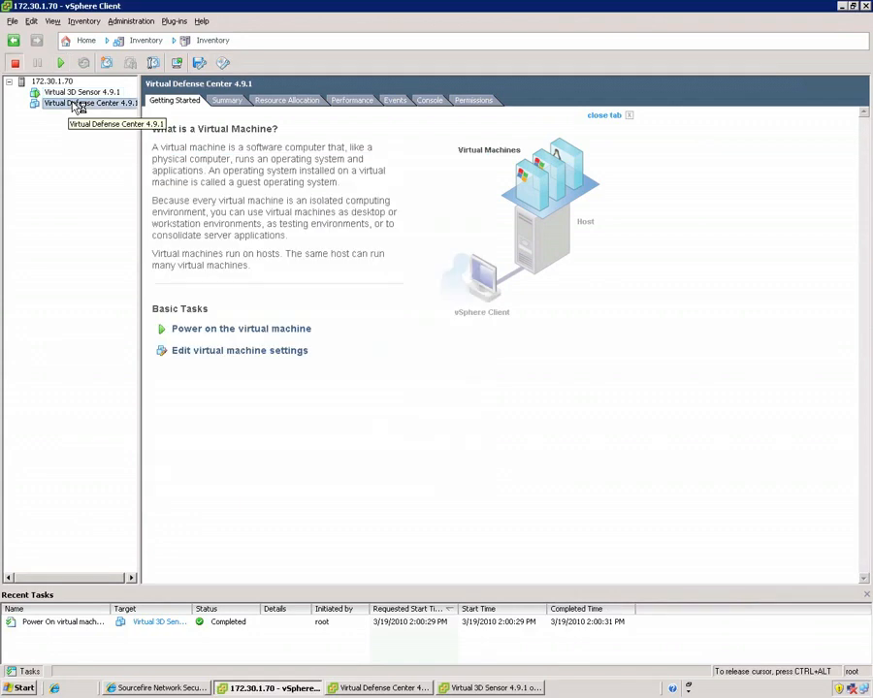
click(91, 21)
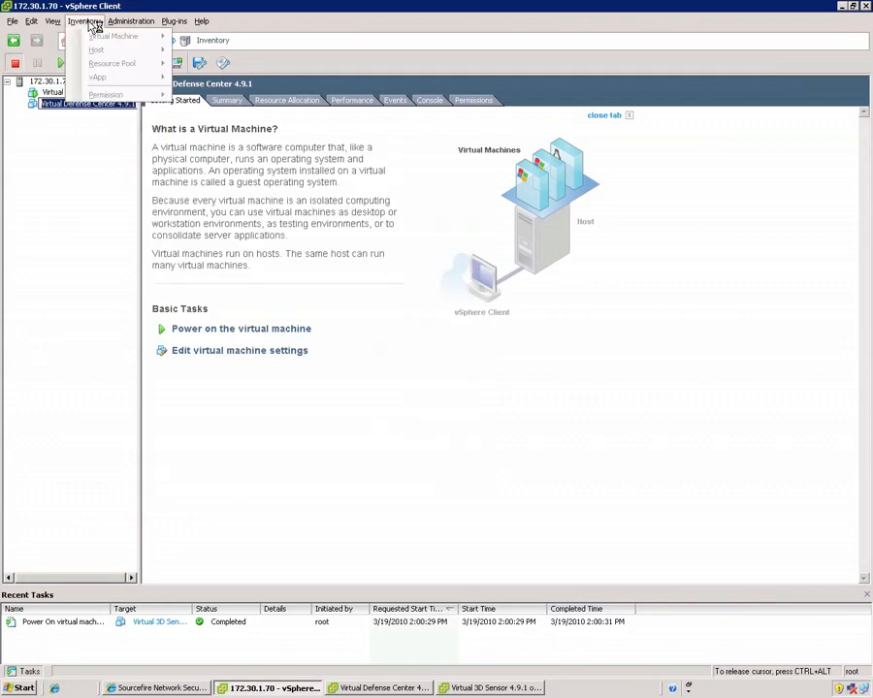
click(46, 181)
click(83, 21)
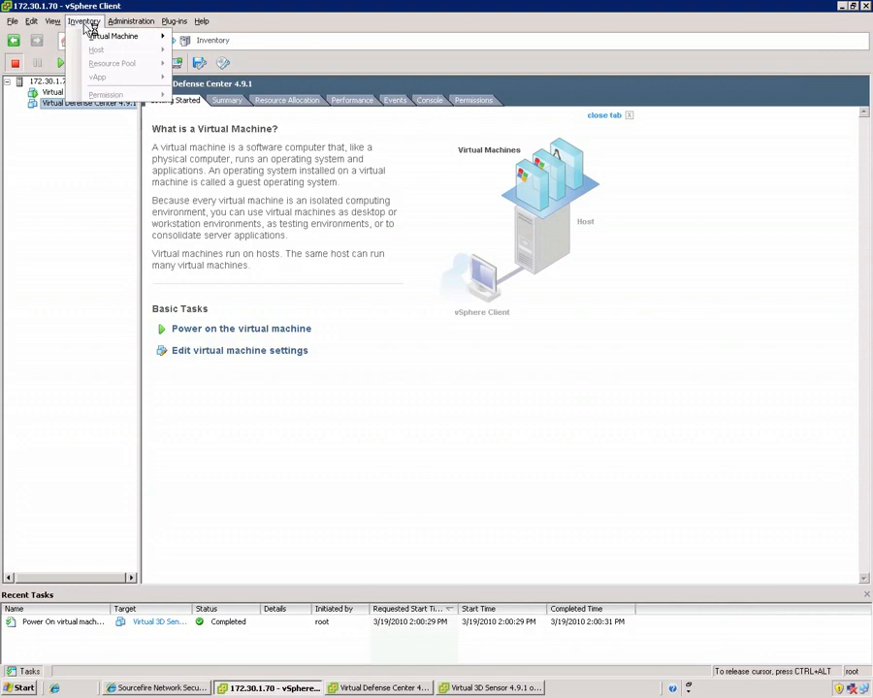
mouse_move(116, 36)
mouse_move(202, 38)
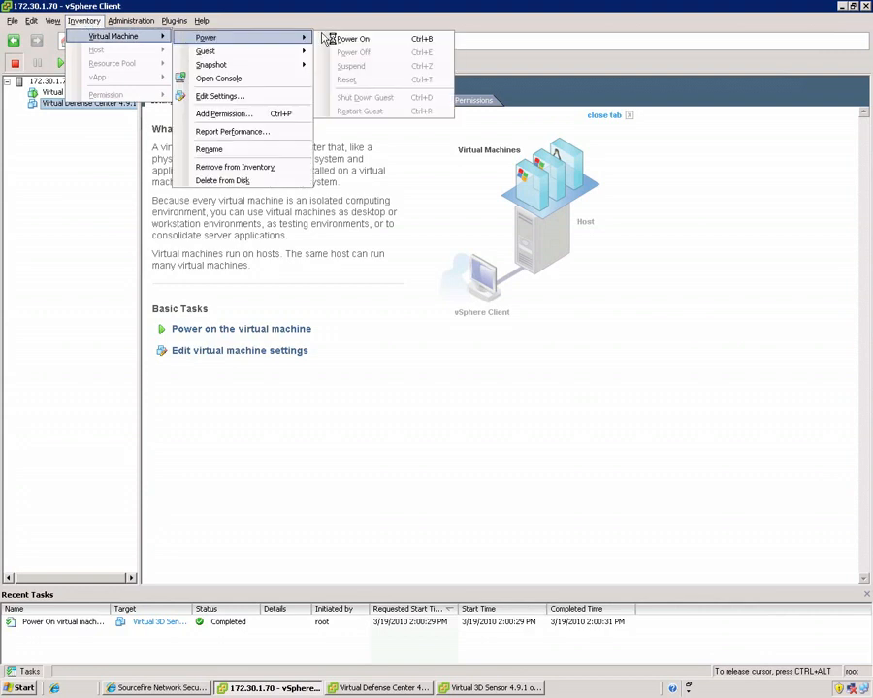
click(355, 39)
Open the Virtual Defense Center 4.9.1 console and move its window fully into view
click(83, 23)
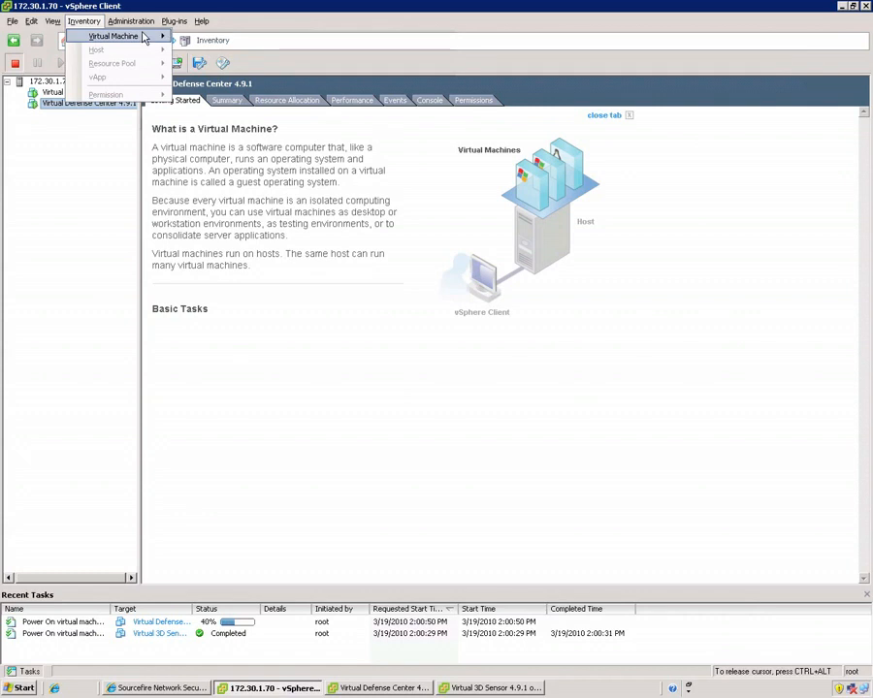
click(144, 37)
click(222, 81)
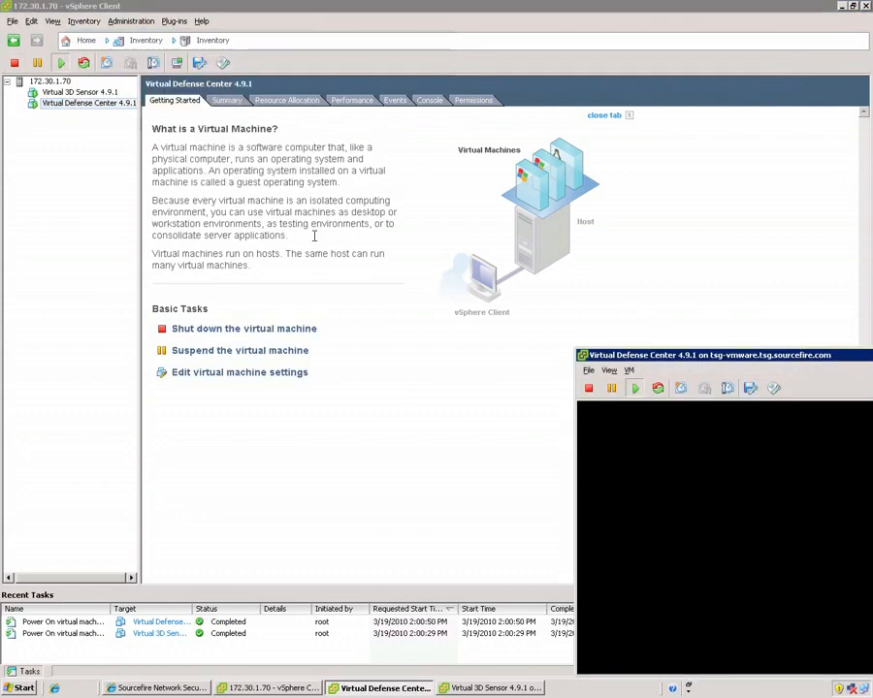
drag(625, 361, 362, 302)
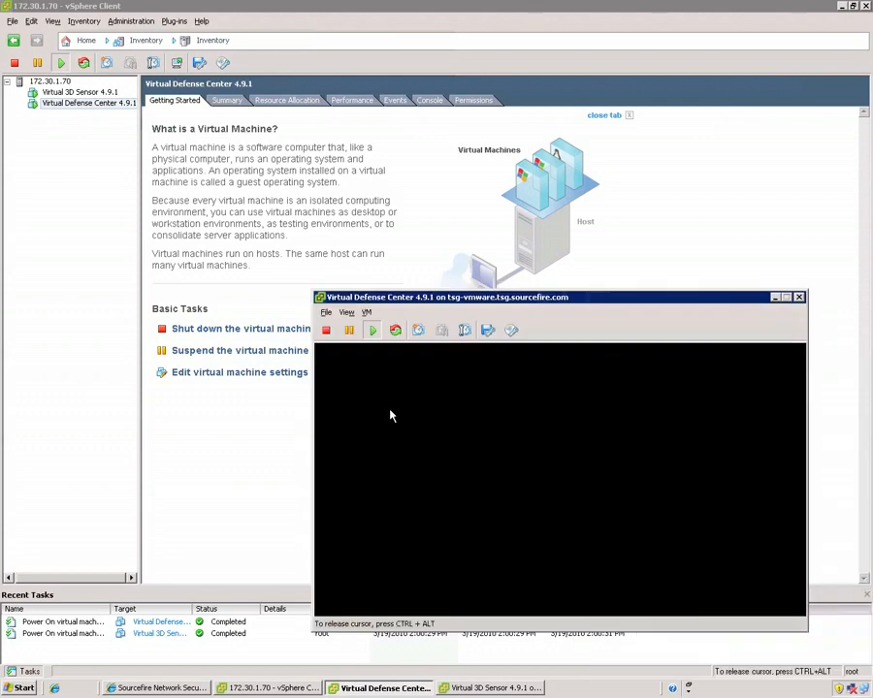
Check the Virtual 3D Sensor console and move its window clear of most of the Virtual Defense Center console
click(475, 687)
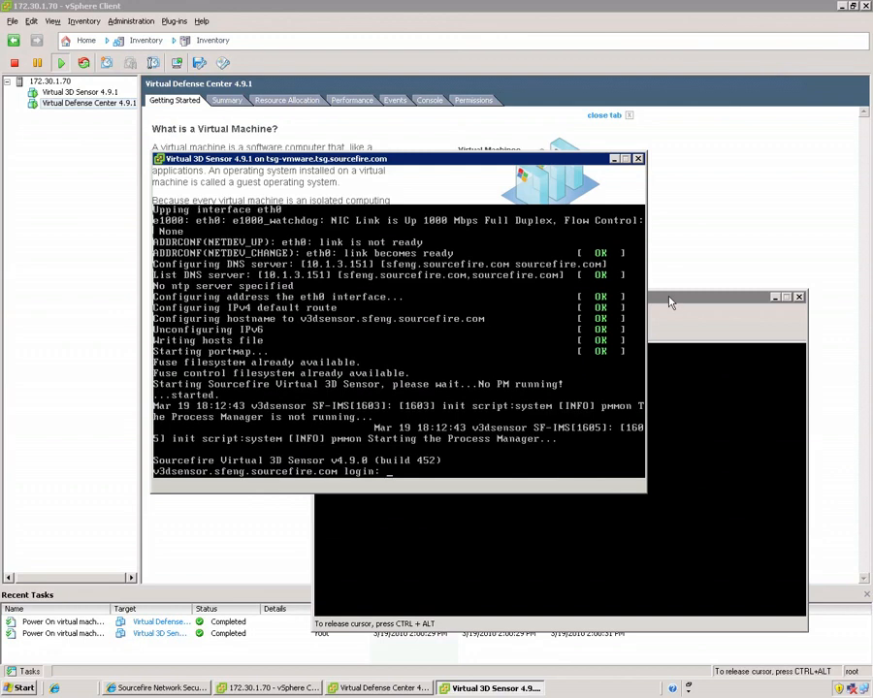
click(672, 304)
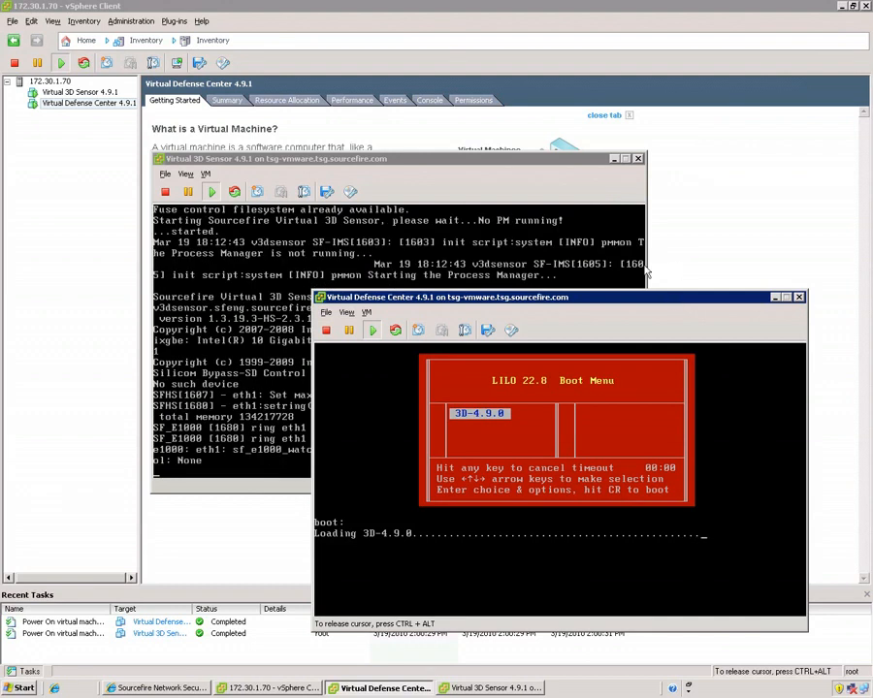
click(279, 157)
drag(262, 158, 216, 107)
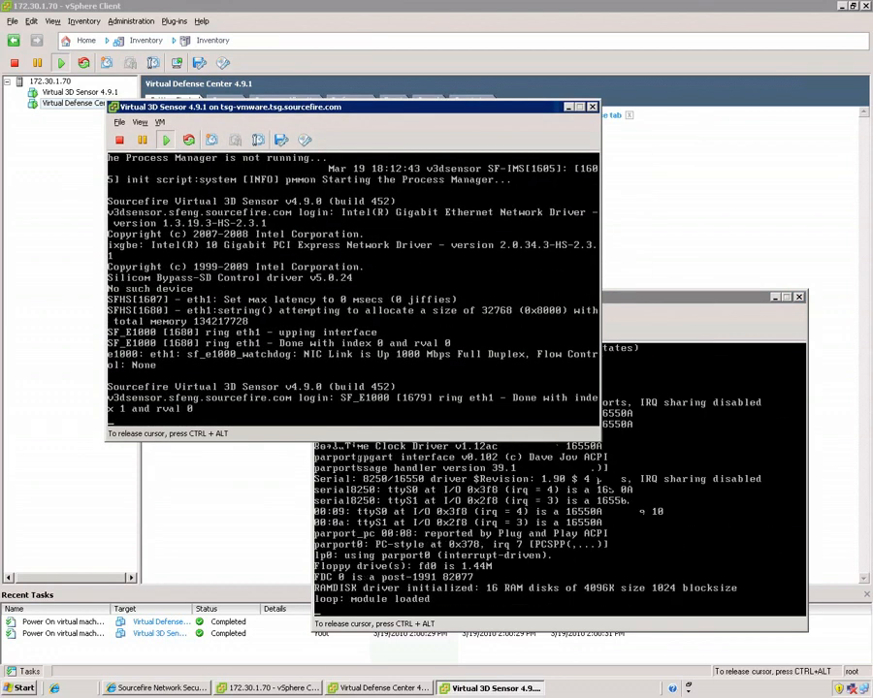
Log in to the Virtual 3D Sensor console as root with the account password
key(Return)
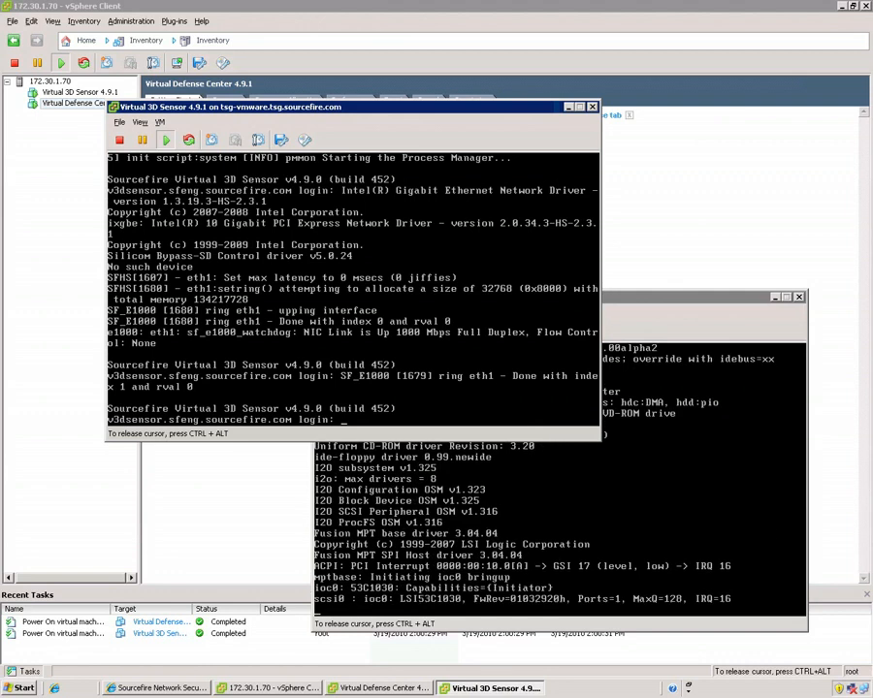
text(root)
key(Return)
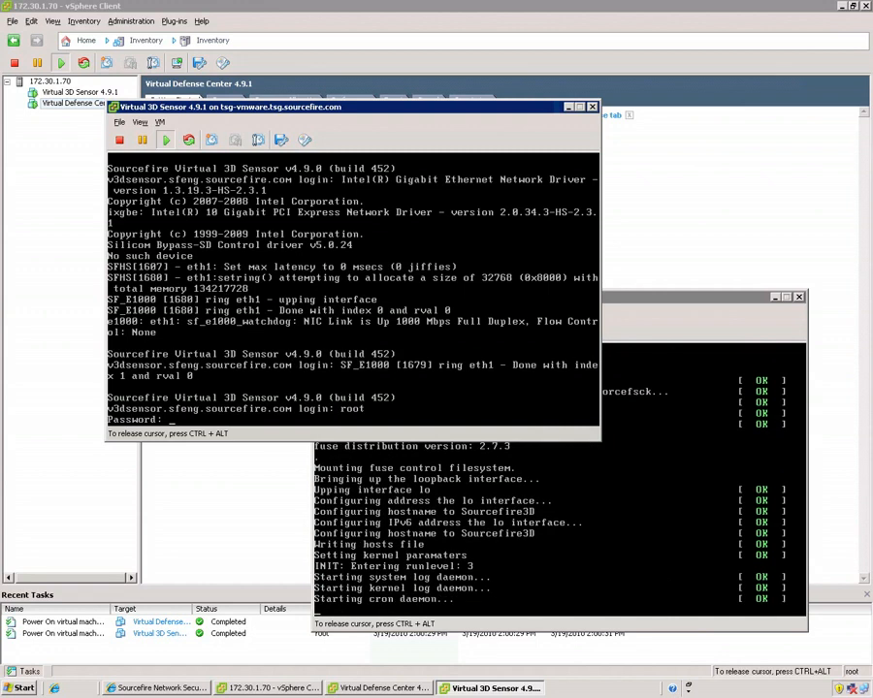
key(Return)
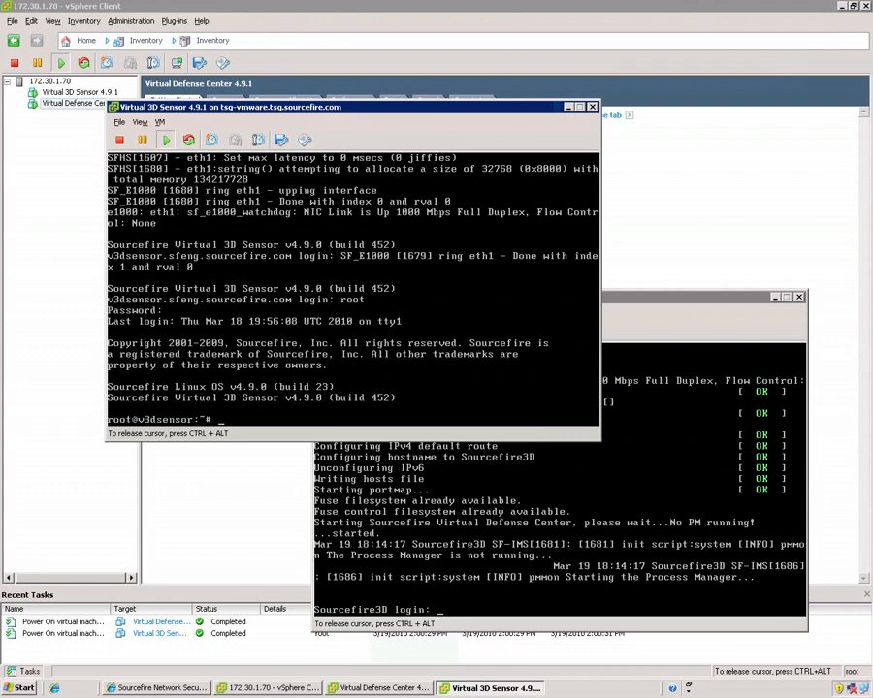
Switch to the Virtual Defense Center console and log in as root with the account password
key(ctrl+alt)
click(674, 298)
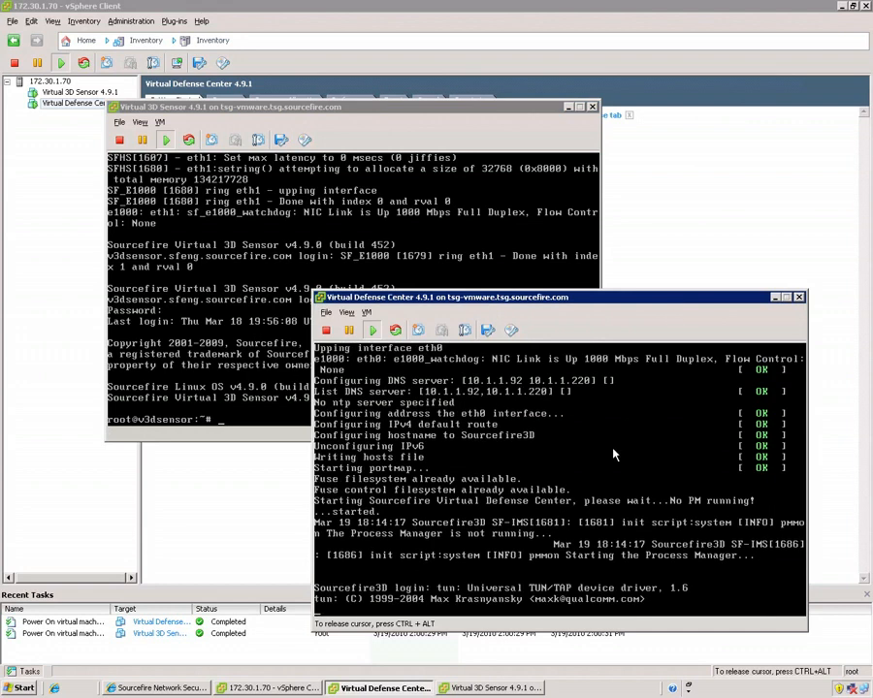
click(612, 449)
text(root)
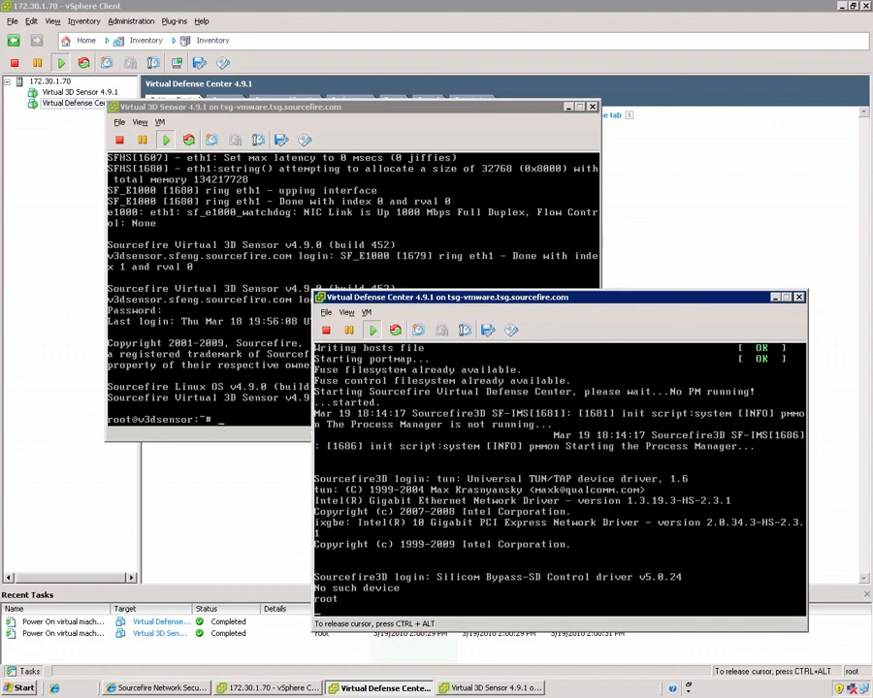
key(Return)
key(Return)
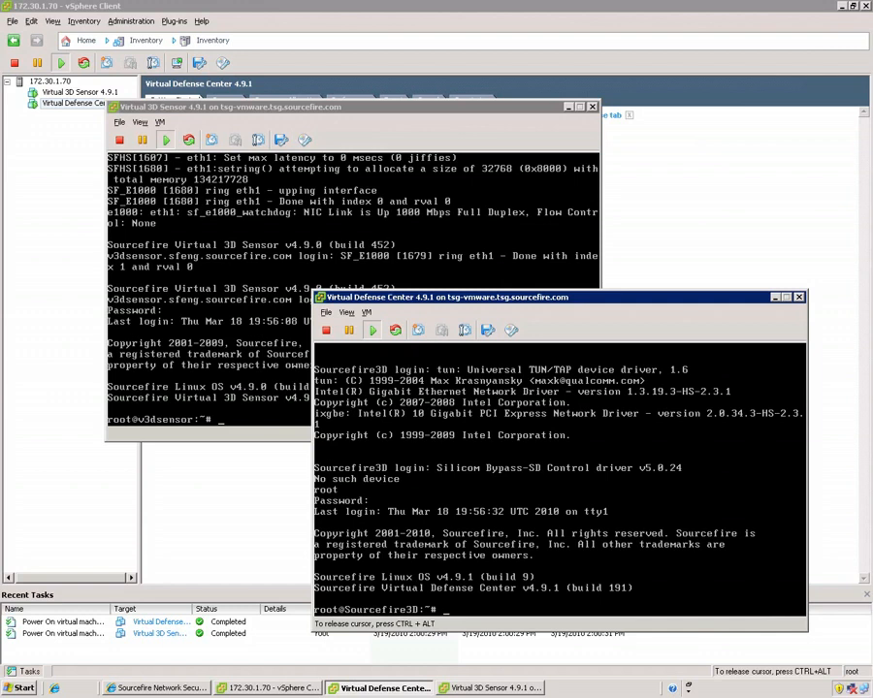
Run /usr/local/sf/bin/configure-network on the Virtual Defense Center, answer y to configuring IPv4, and exit at the management IP address prompt
text(/usr/local/sf/bin/configure-n)
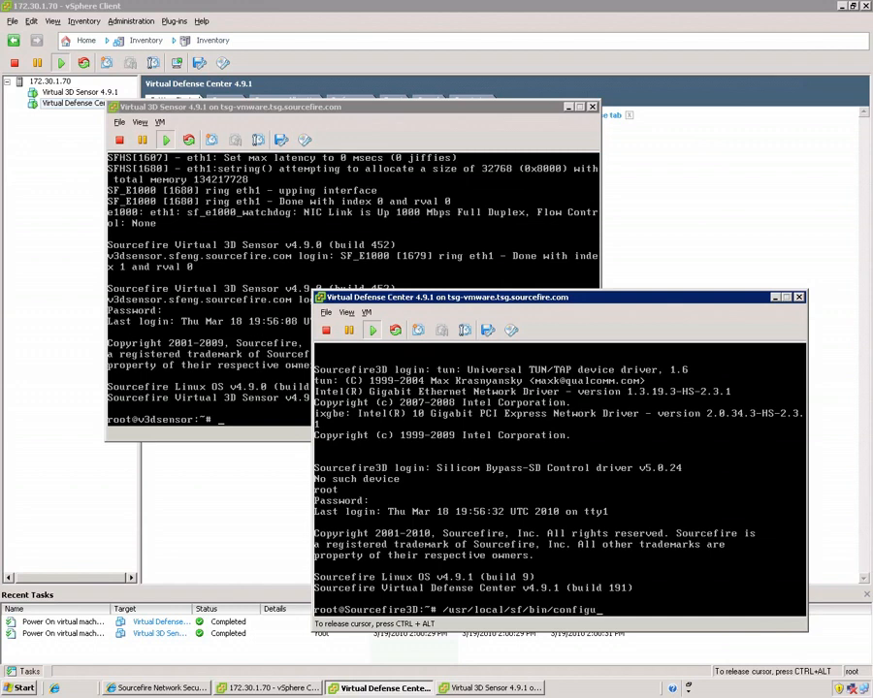
key(BackSpace)
key(BackSpace)
key(BackSpace)
key(BackSpace)
key(BackSpace)
text(re-network)
key(Return)
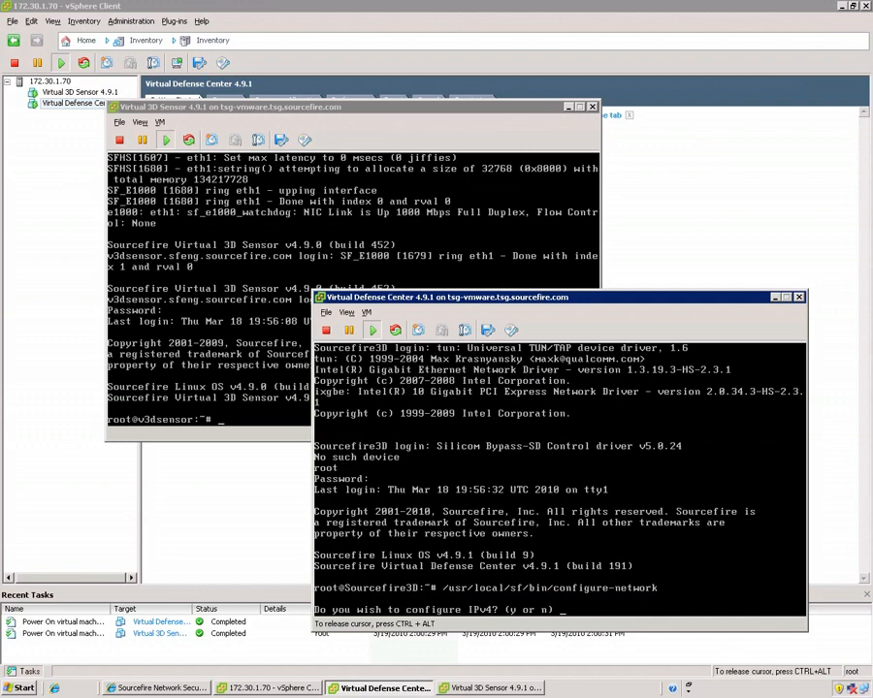
text(y)
key(Return)
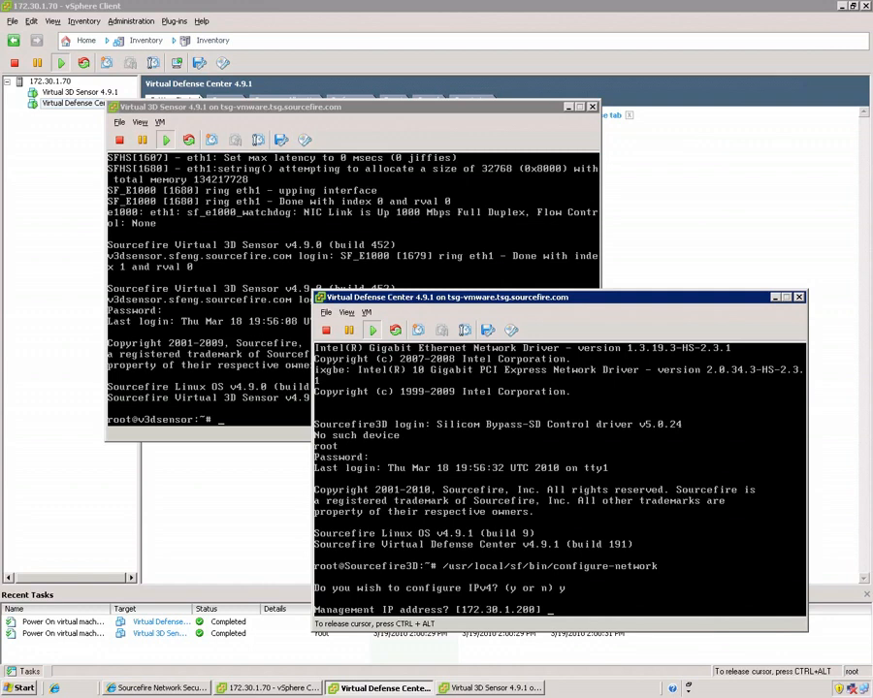
key(Return)
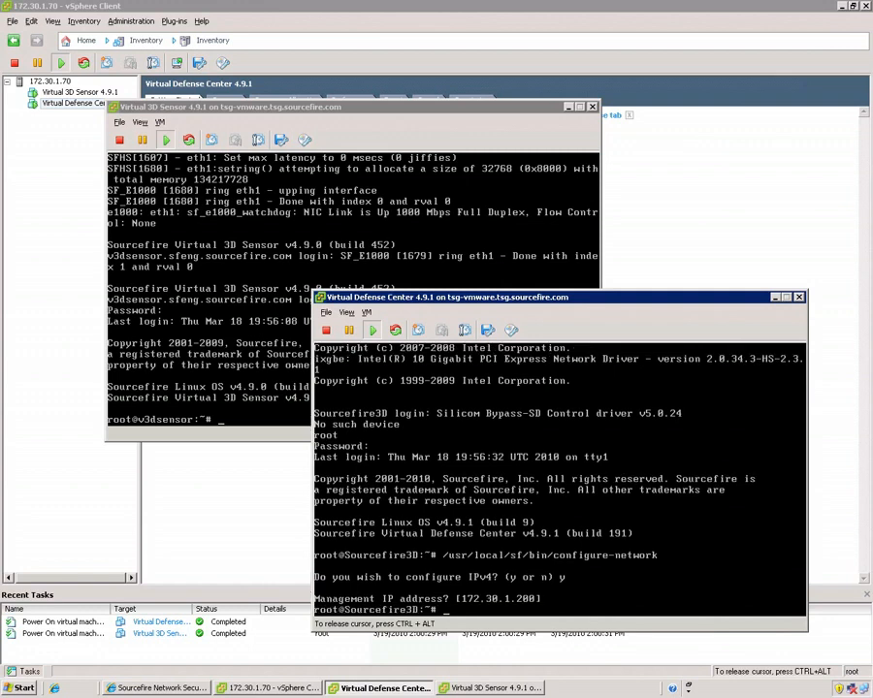
Run config.pl in the Virtual 3D Sensor console, choose v4 addressing for the management interface, and abort at the IPv4 address prompt
key(ctrl+alt)
click(441, 233)
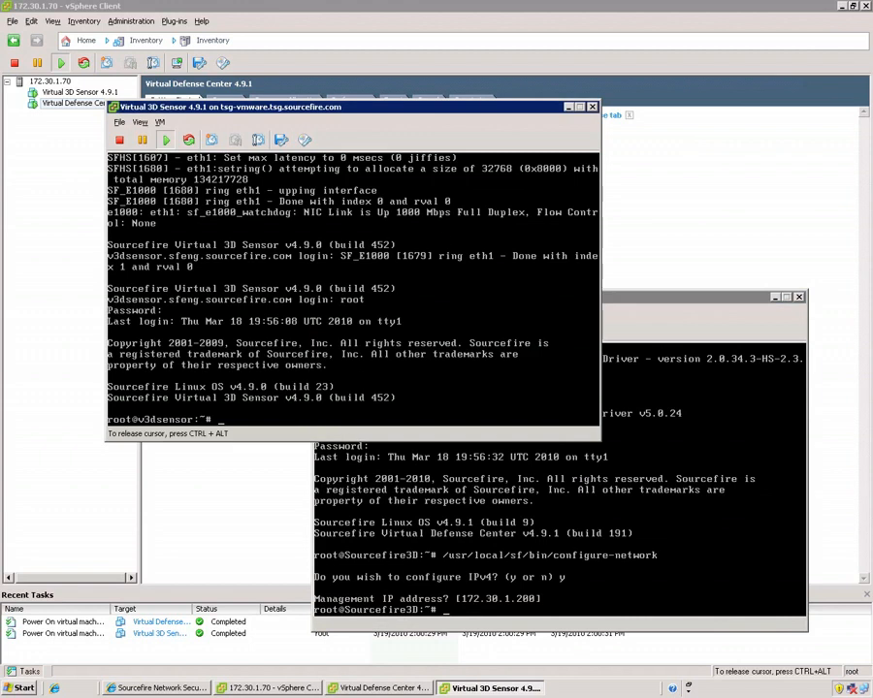
text(config.pl)
key(Return)
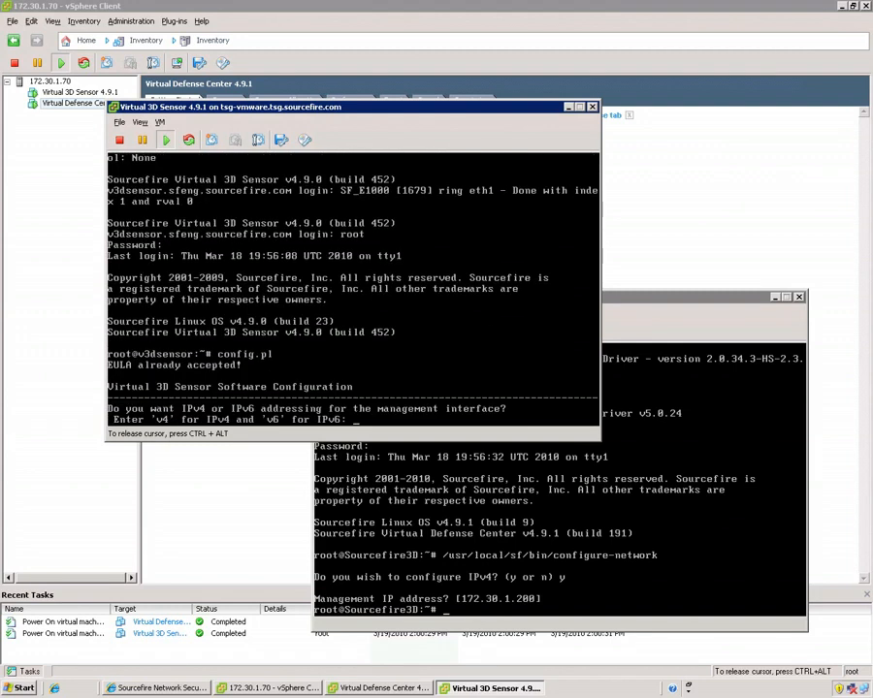
text(v4)
key(Return)
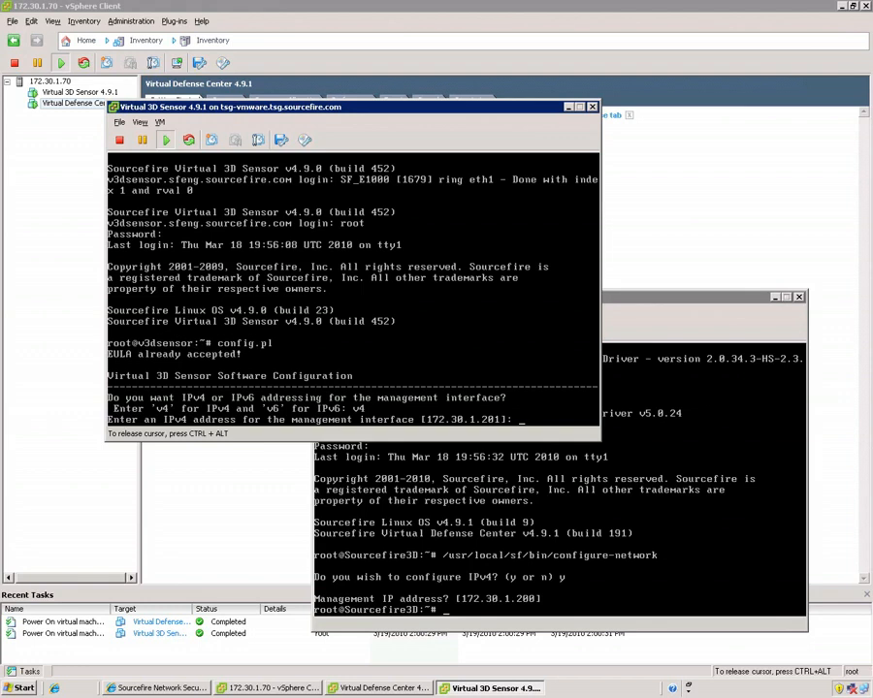
key(ctrl+c)
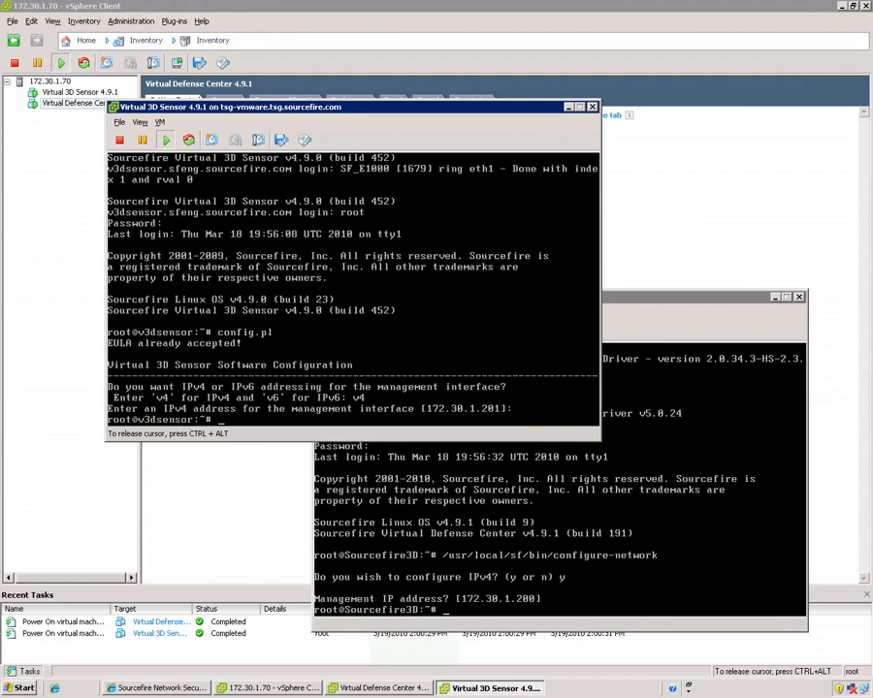